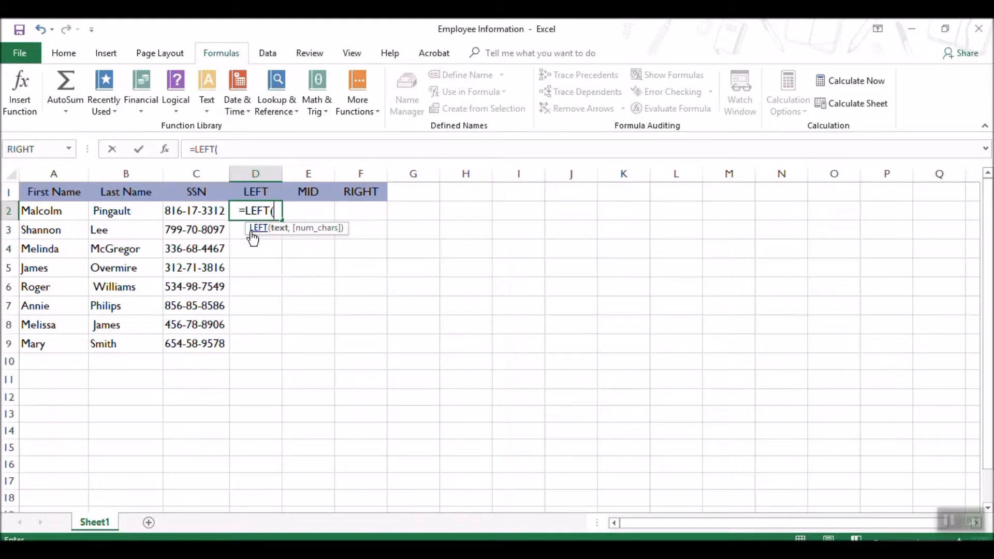
Complete the formula in D2 as =LEFT(c2,3) to extract the first three characters of the SSN.
text(C)
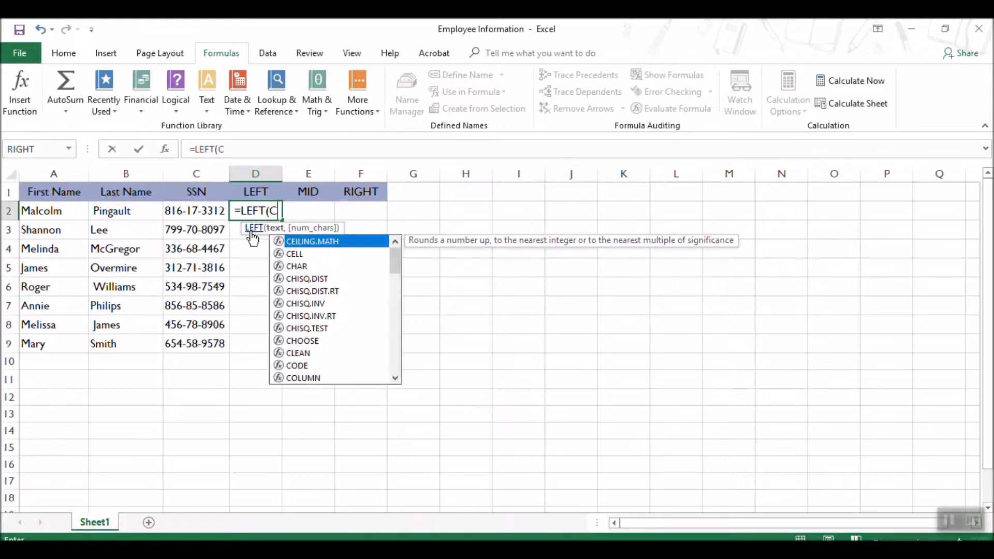
key(BackSpace)
text(c2)
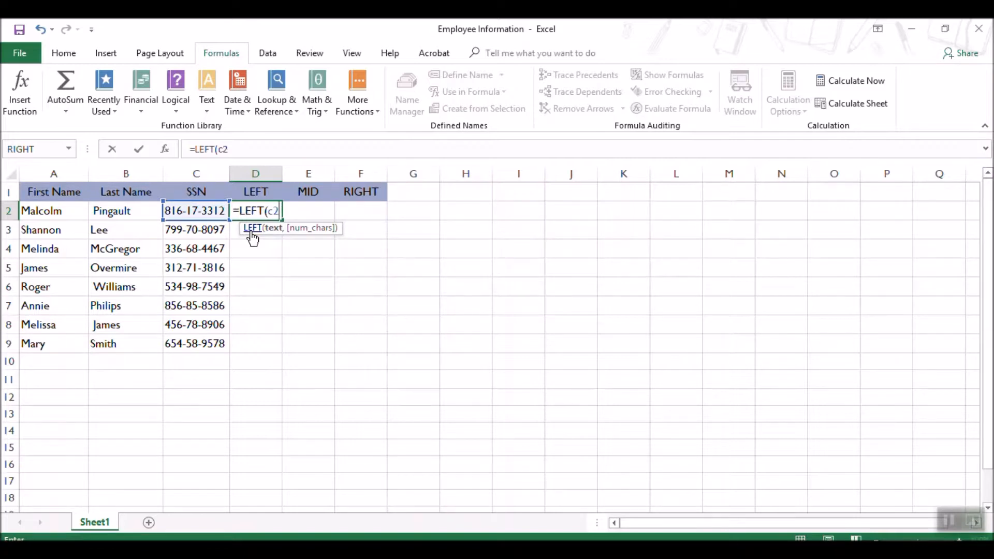
text(,)
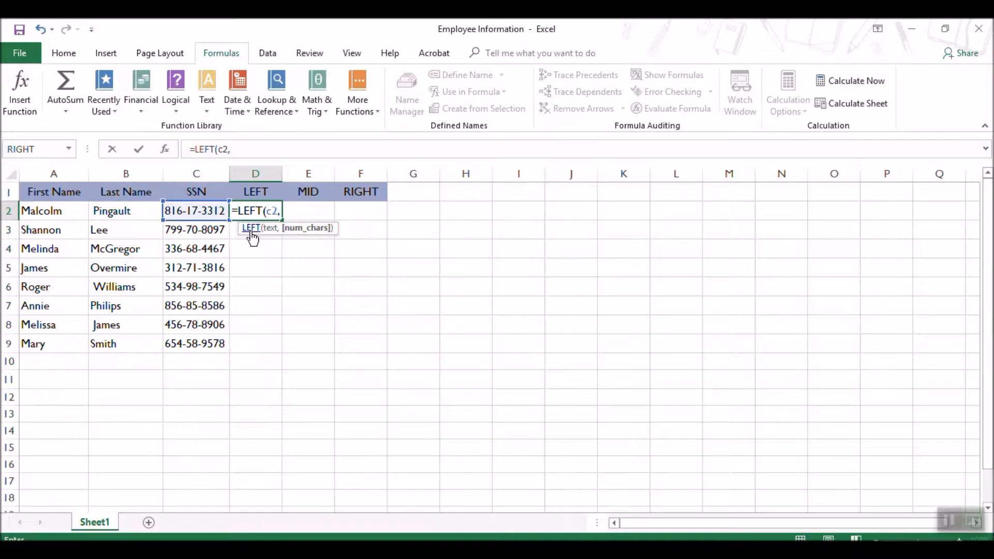
text(3)
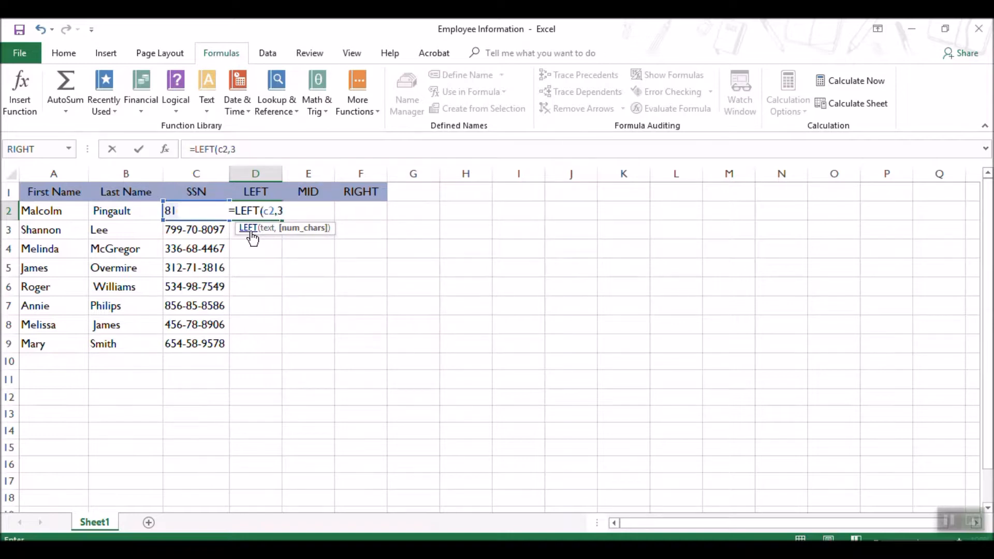
text())
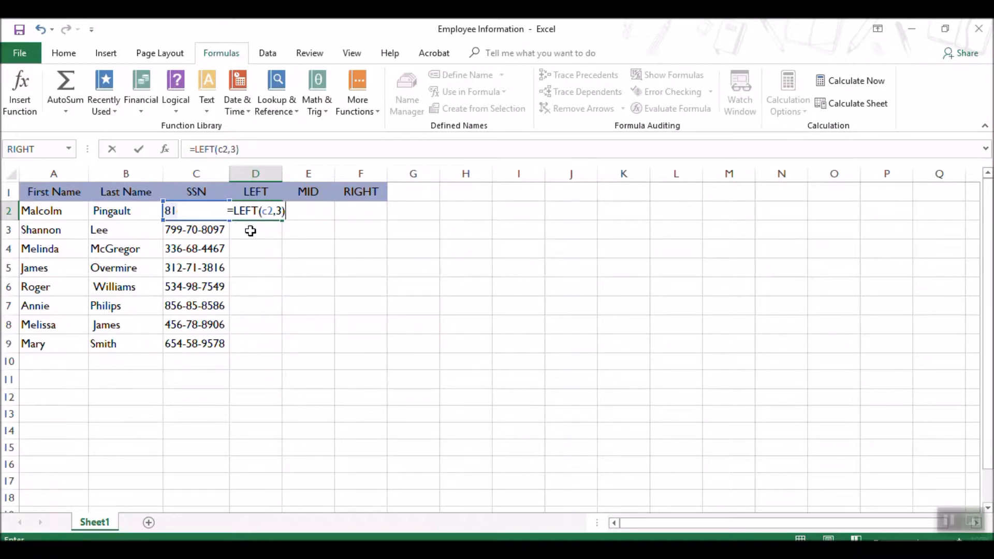
key(Return)
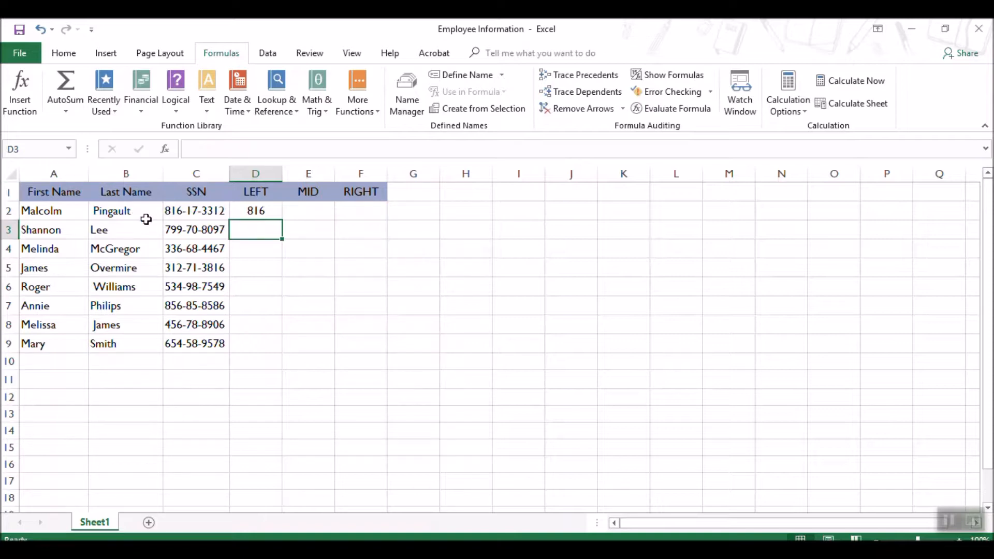
Search Insert Function for LEFT and insert that function into cell D3.
click(28, 111)
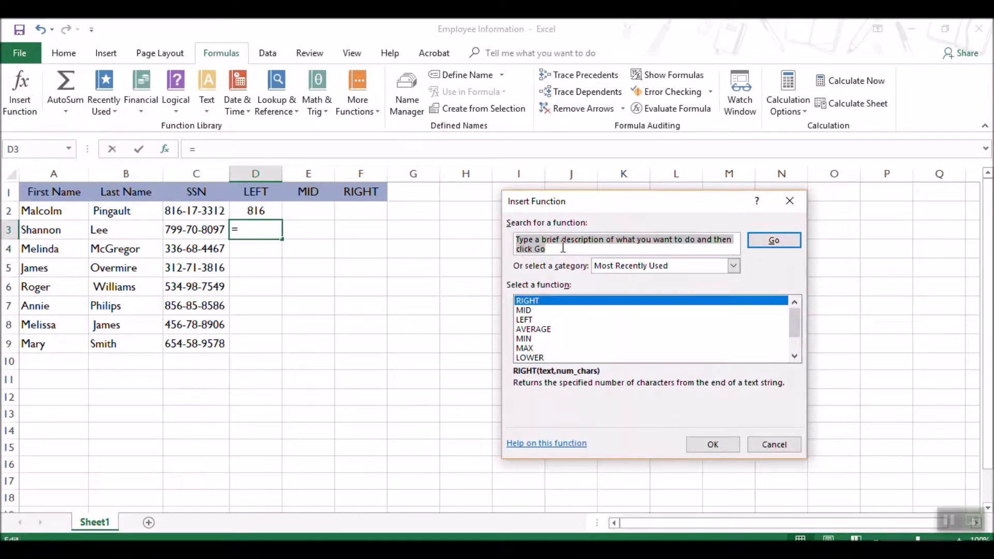
text(LWD)
key(BackSpace)
key(BackSpace)
text(EFT)
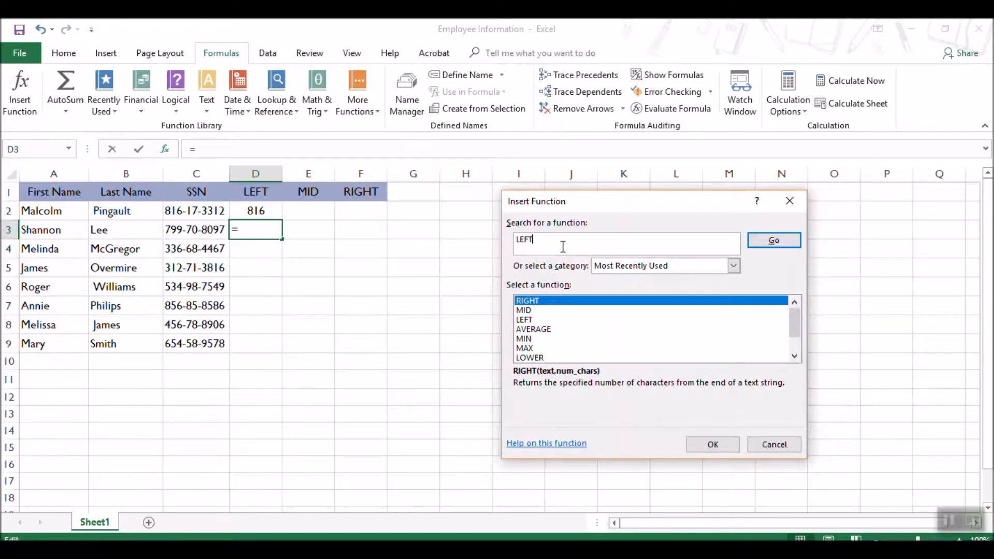
click(786, 243)
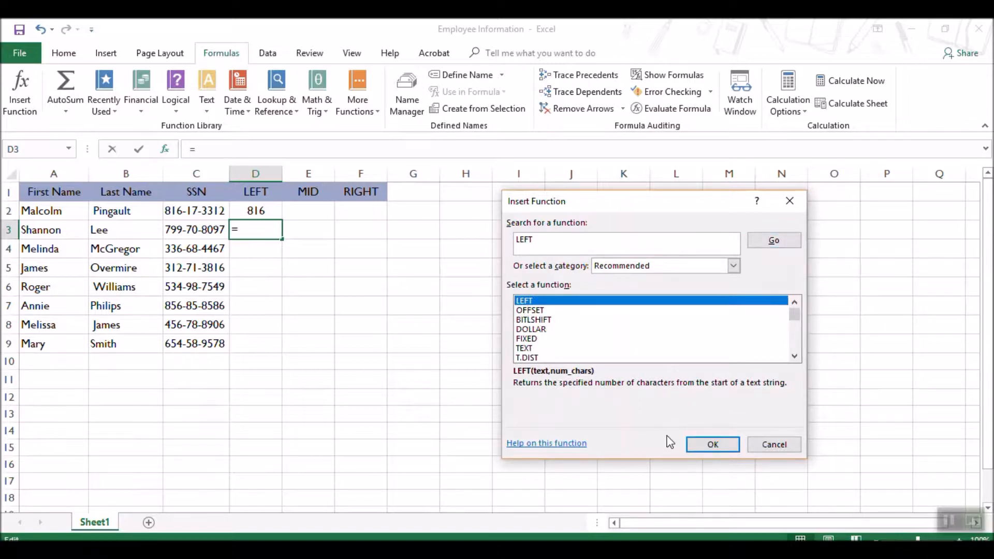
click(700, 445)
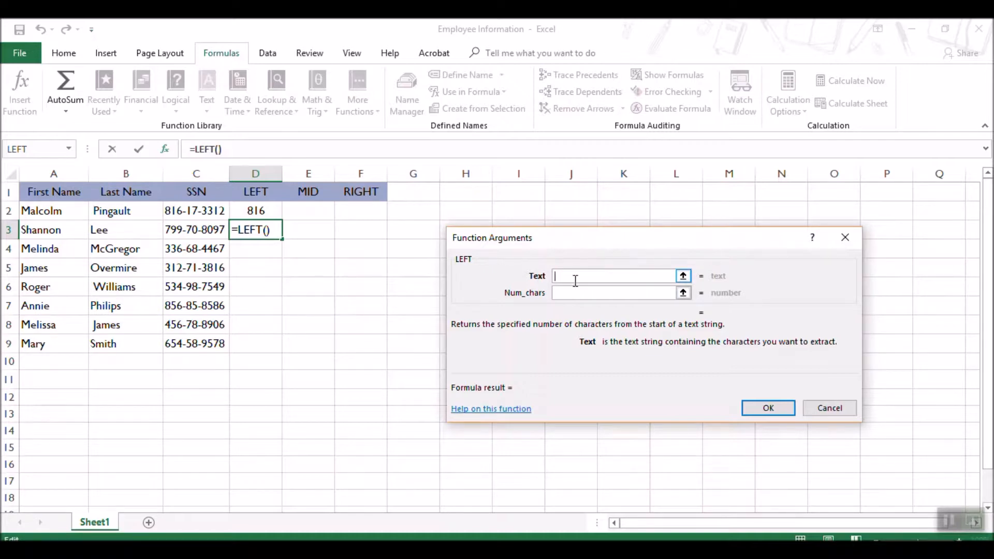
Set the LEFT arguments for D3 to Text c3 and Num_chars 3, and apply the function.
text(c3)
key(Tab)
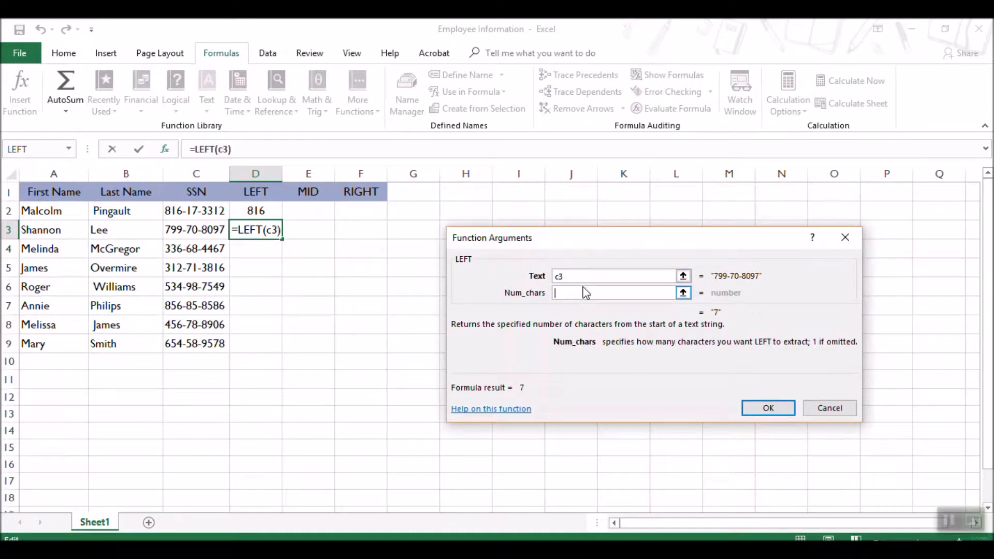
text(3)
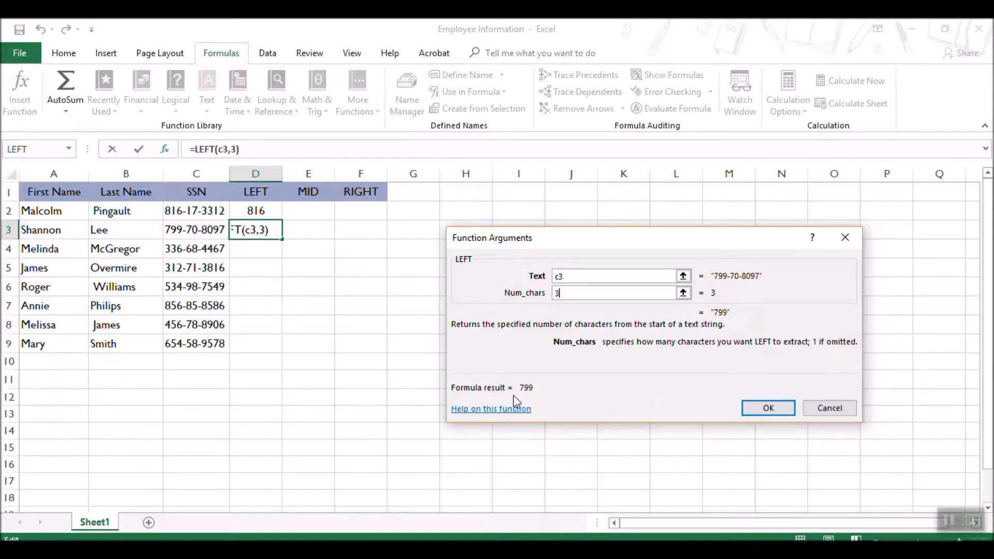
click(767, 409)
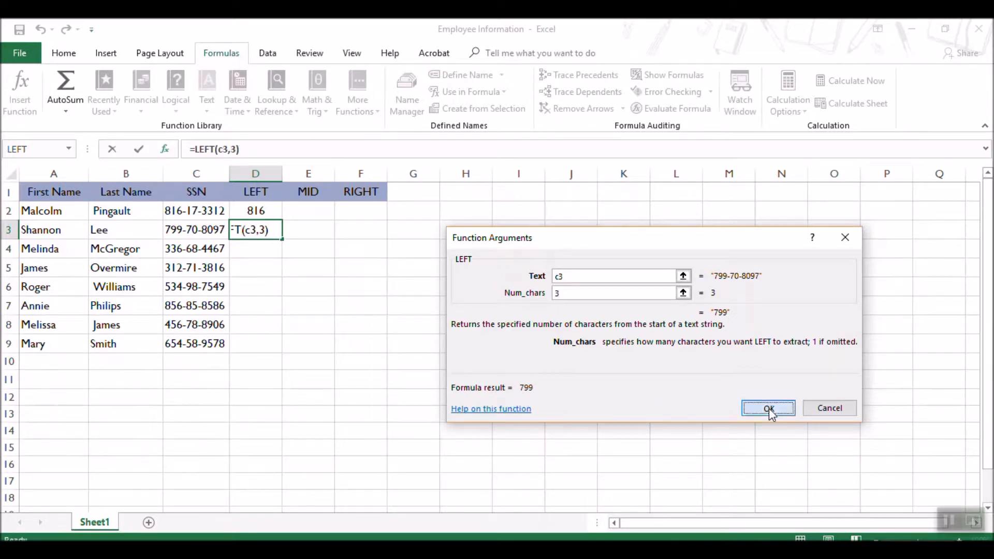
click(375, 451)
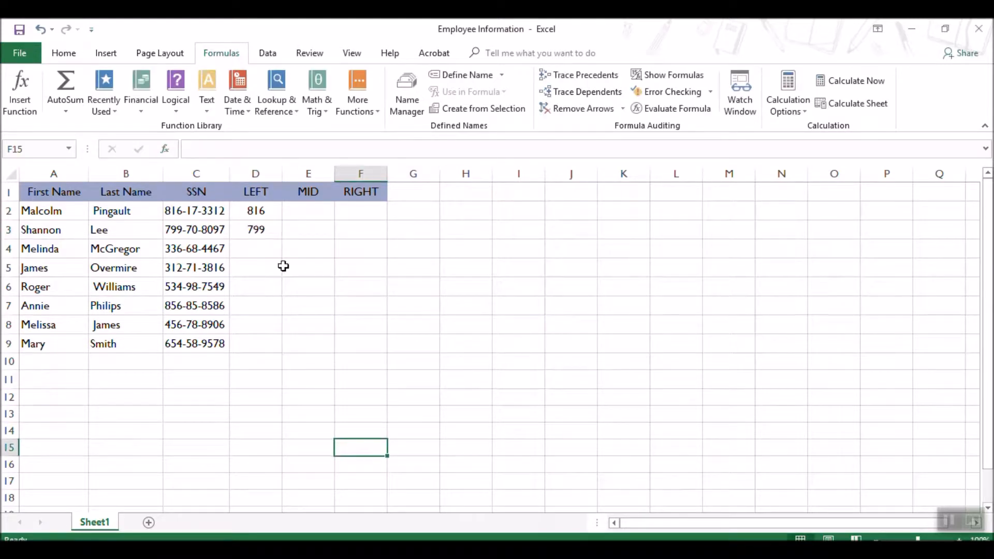
Fill the LEFT formula from D3 down through D9.
click(255, 231)
drag(279, 240, 270, 347)
click(337, 382)
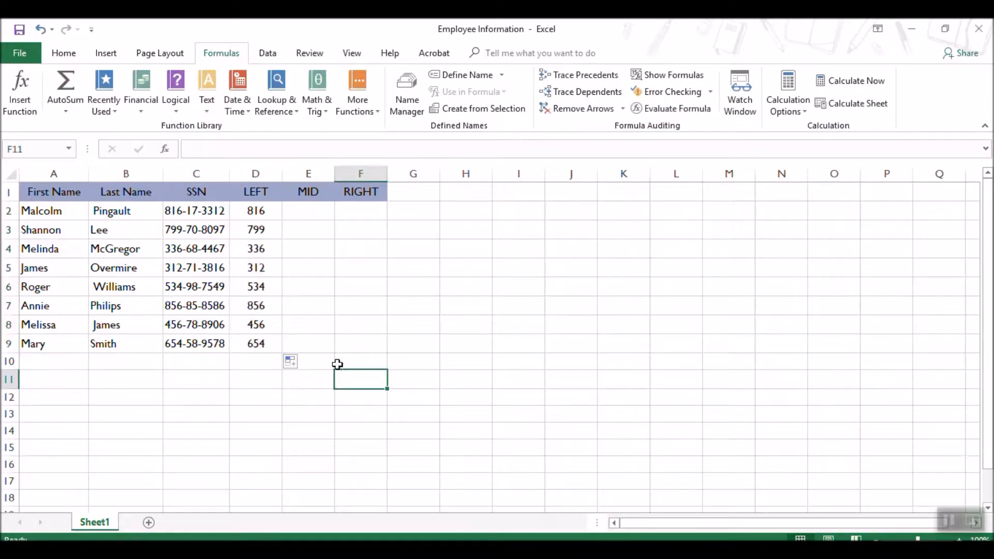
Enter =MID(c2,5,2) in E2 to extract the two middle digits of the SSN.
click(305, 212)
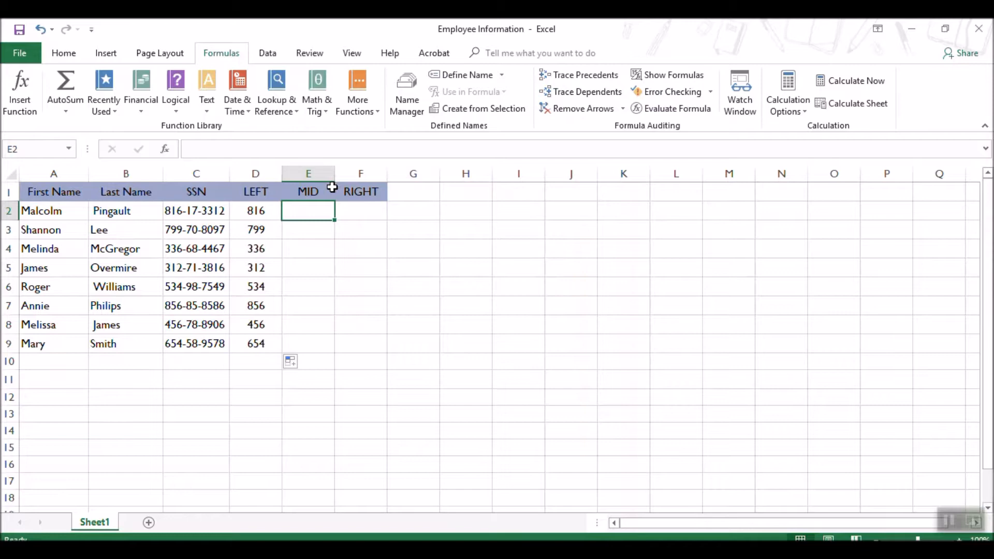
text(=)
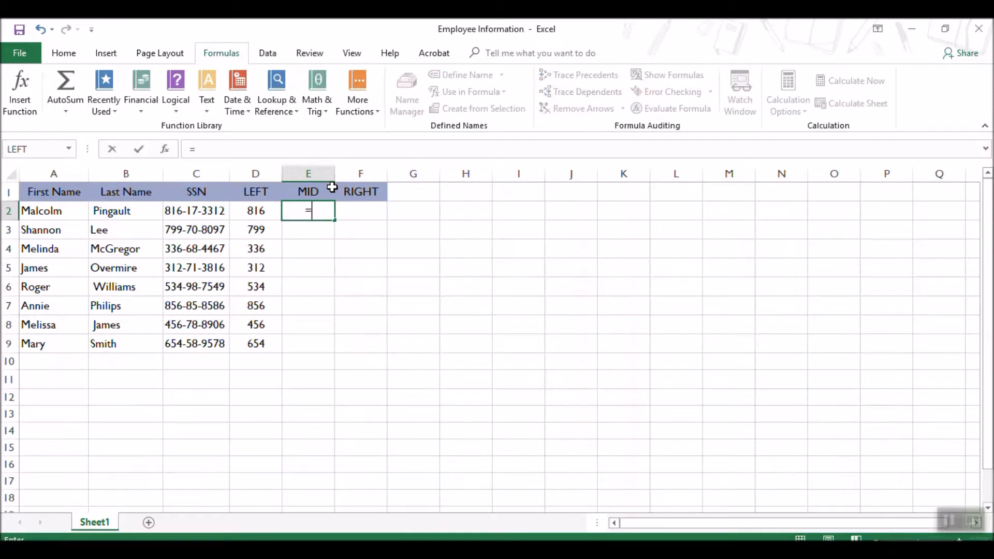
text(MID)
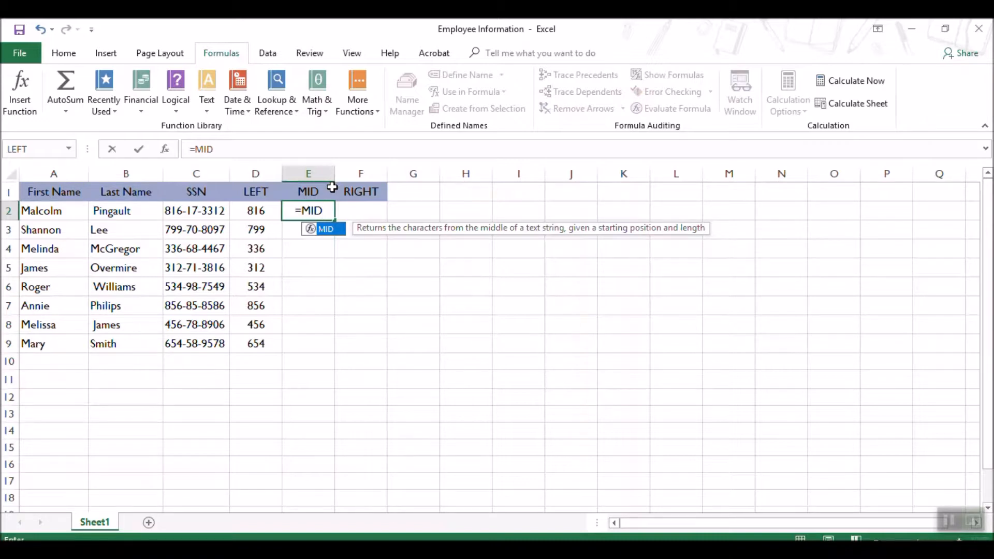
text(()
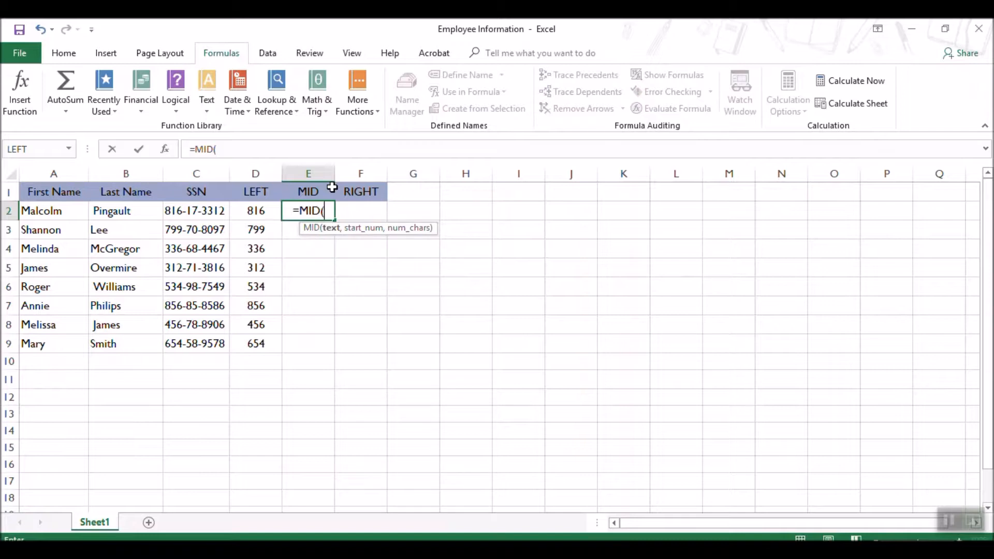
text(c)
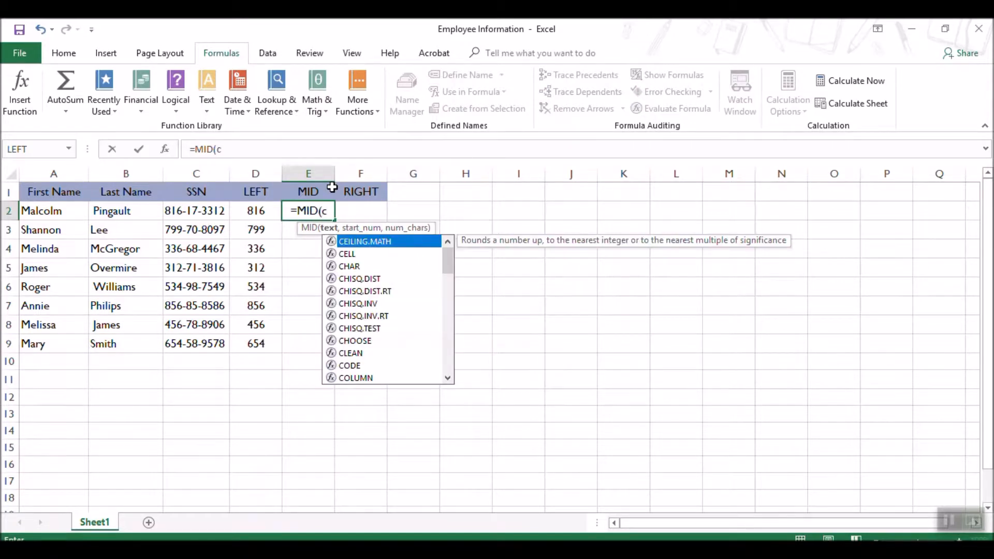
text(2)
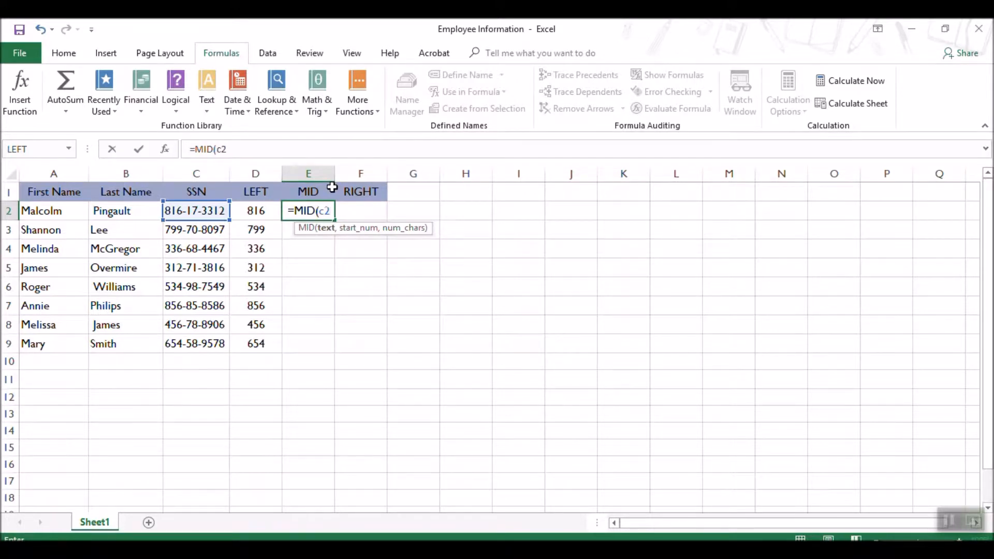
text(,)
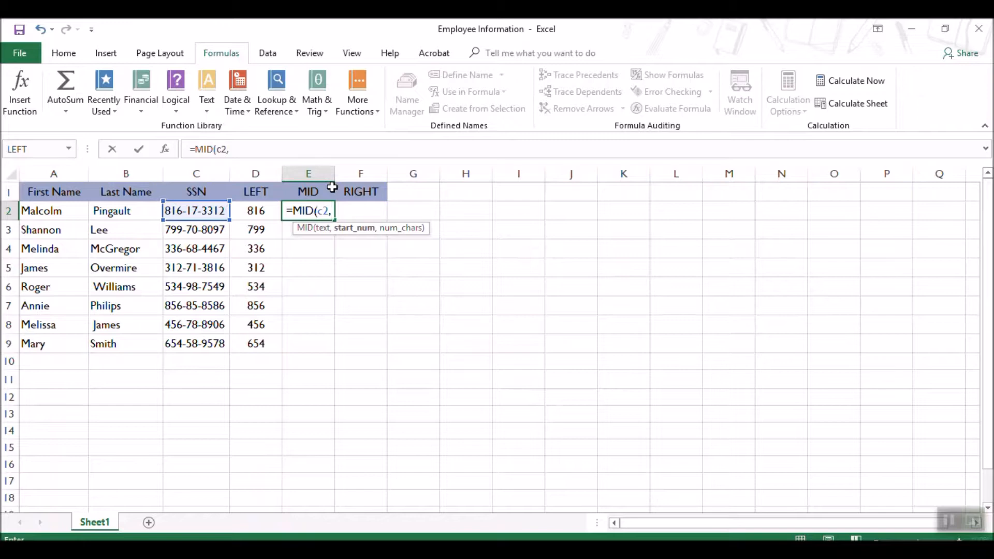
text(5)
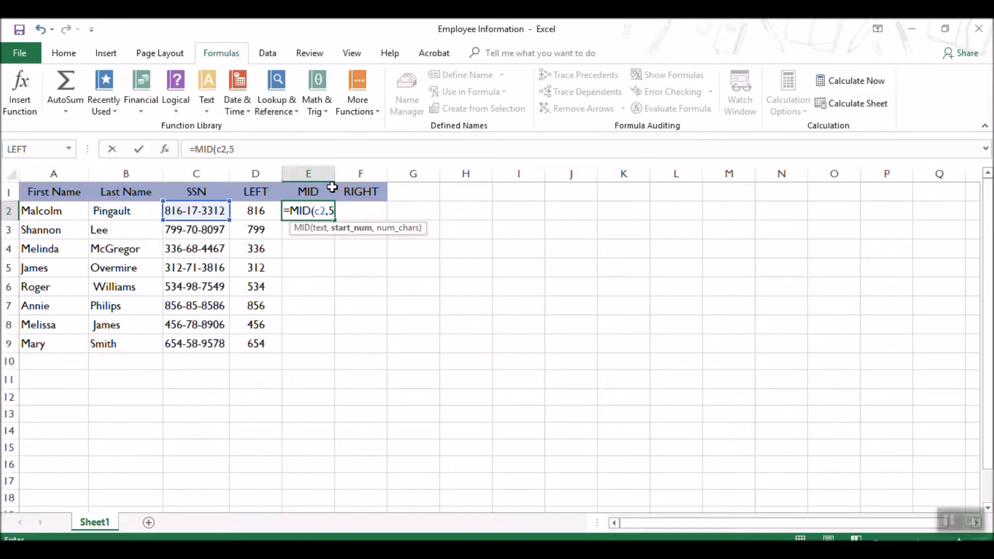
text(,)
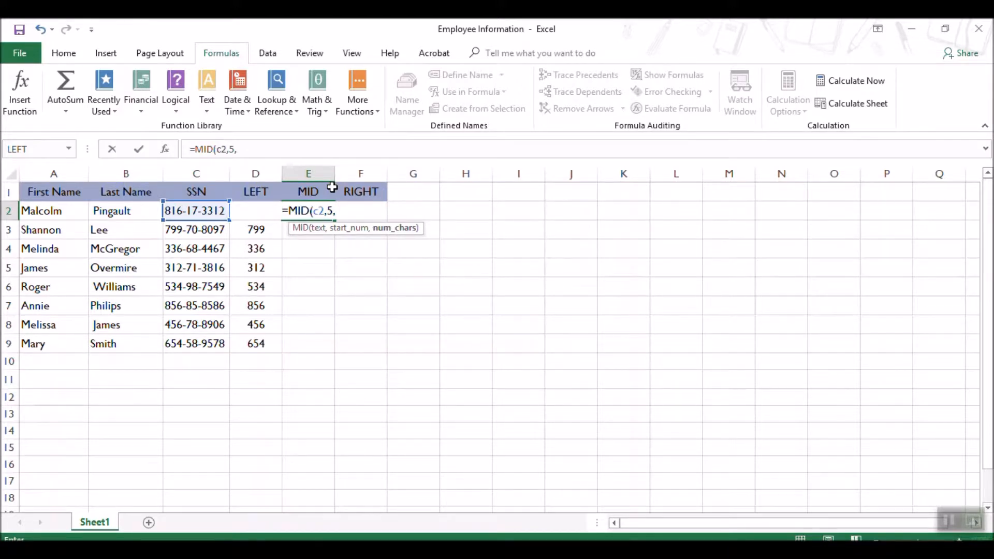
text(2)
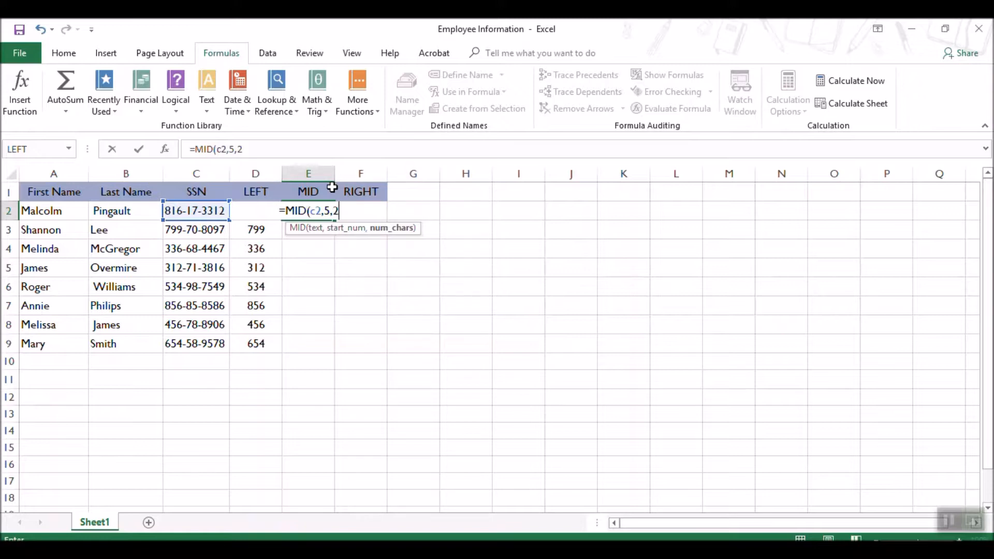
text())
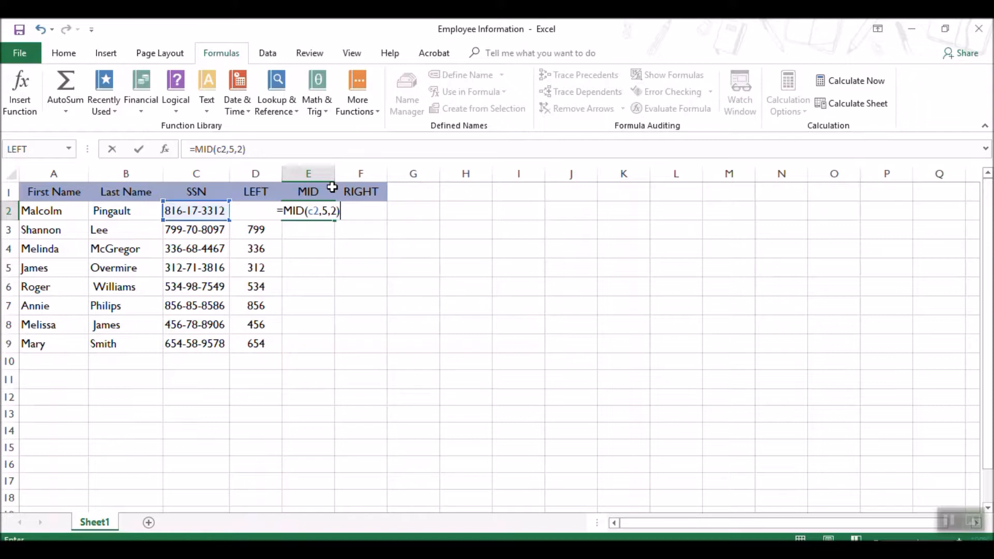
key(Return)
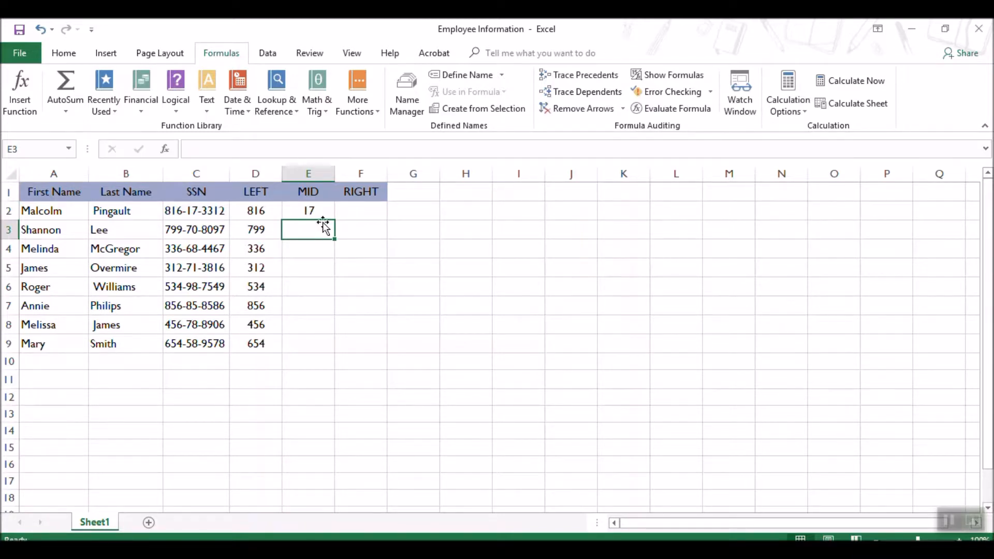
Search Insert Function for MID and insert that function into cell E3.
click(29, 117)
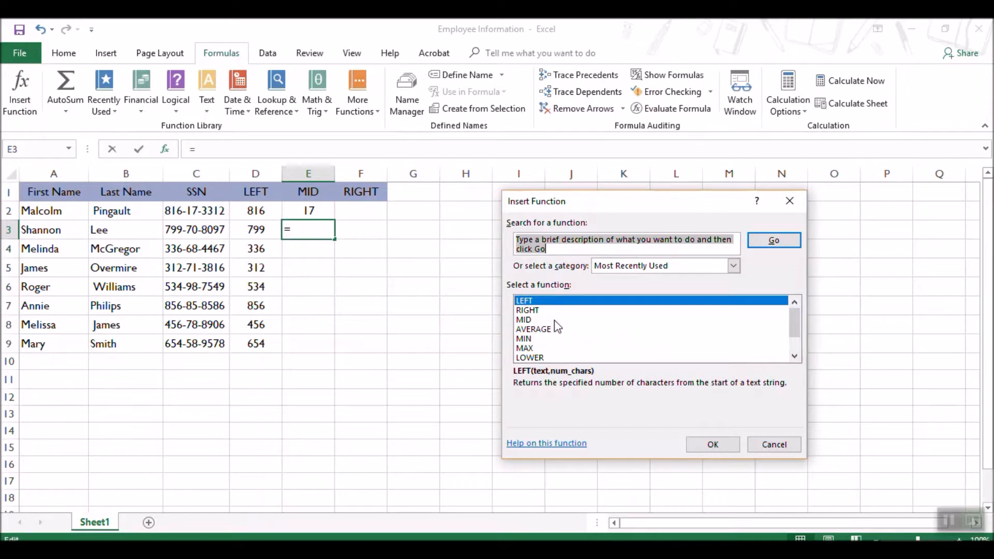
drag(561, 251, 521, 232)
text(MID)
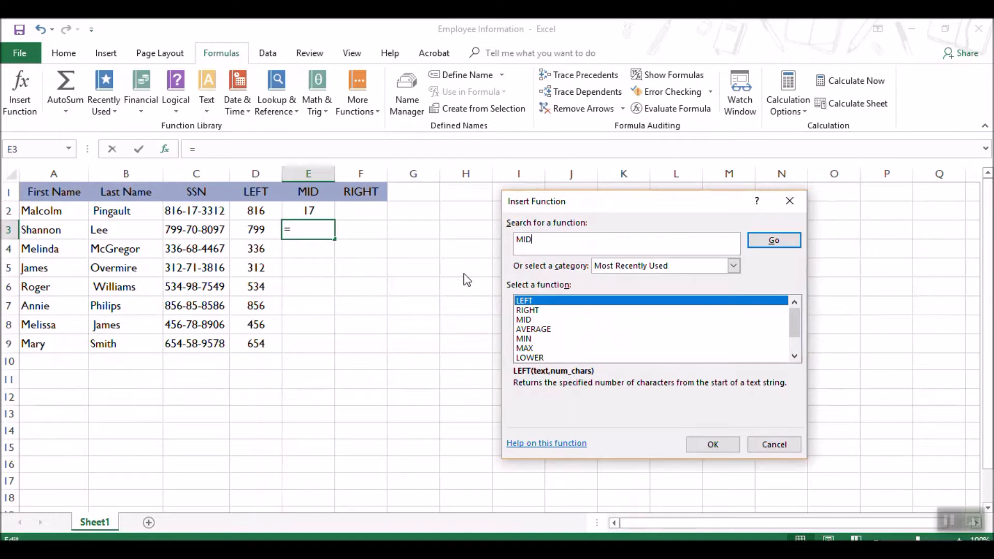
click(774, 242)
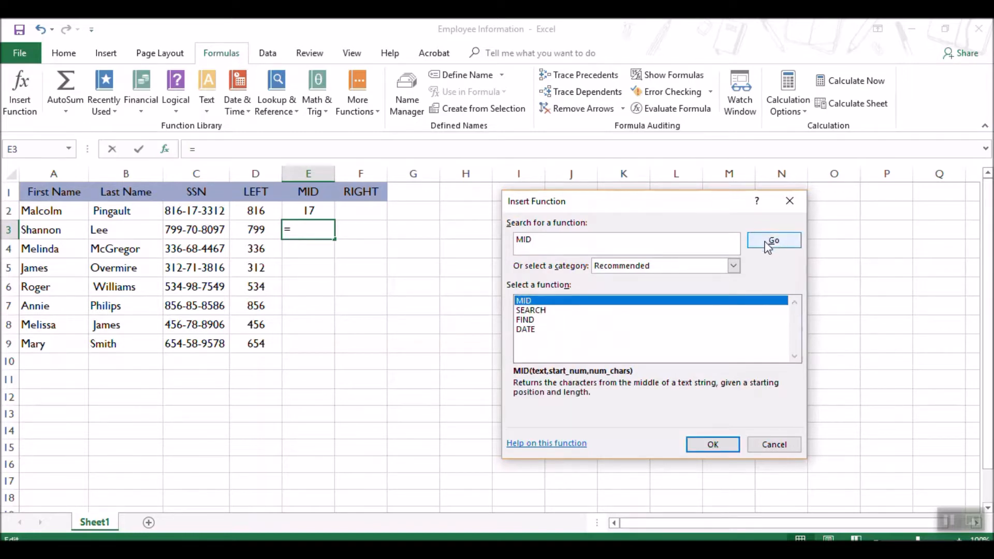
click(702, 444)
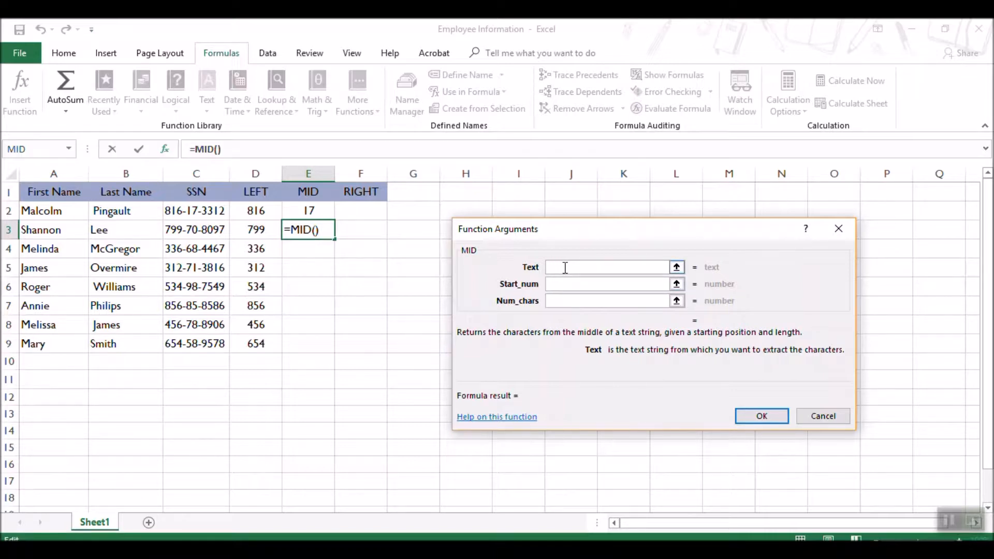
Set the MID arguments for E3 to Text c3, Start_num 5 and Num_chars 2, and fill the formula down through E9.
text(c3)
click(564, 284)
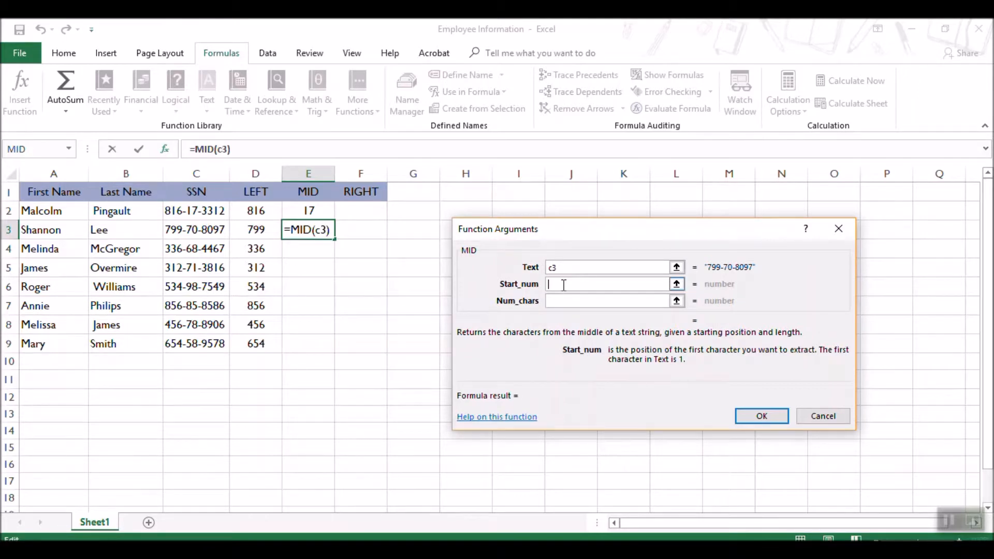
text(5)
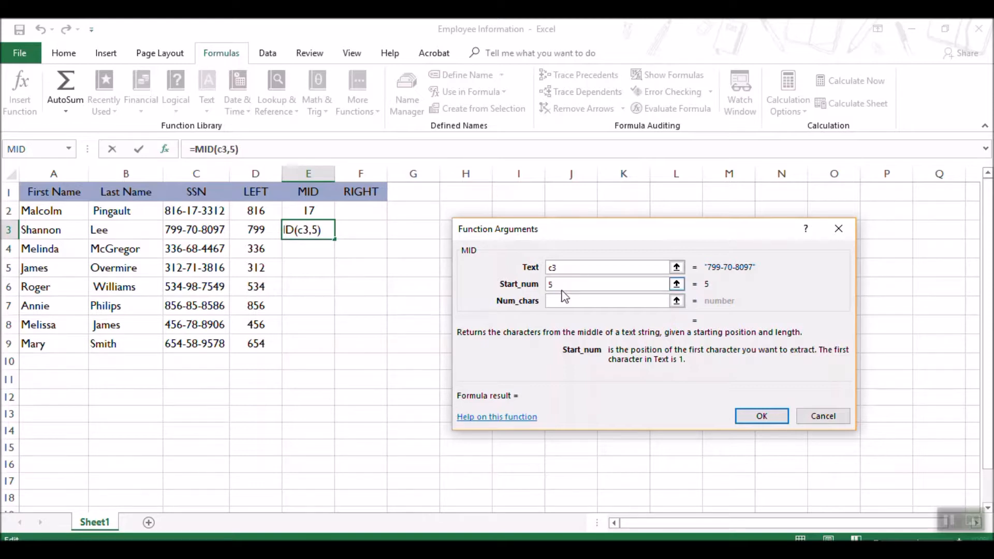
click(563, 300)
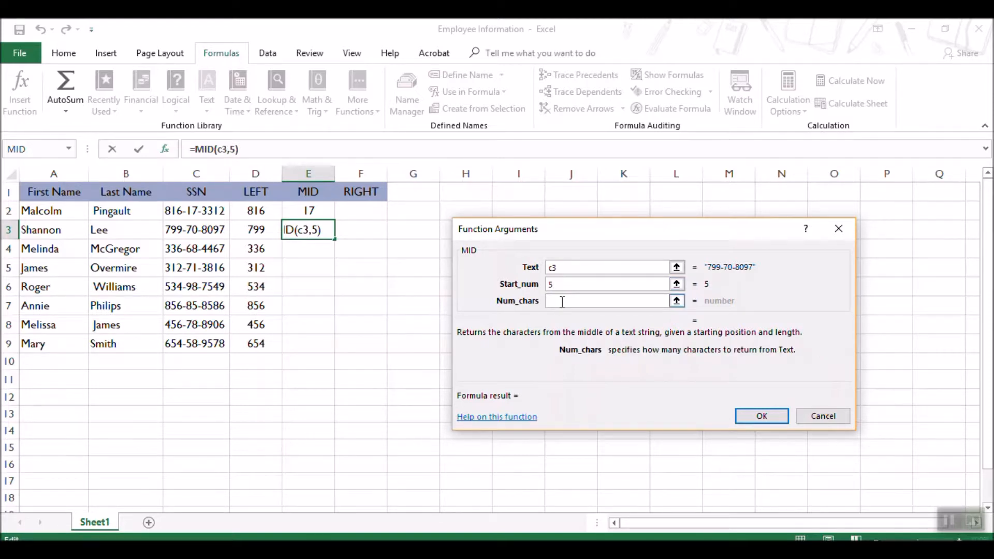
text(2)
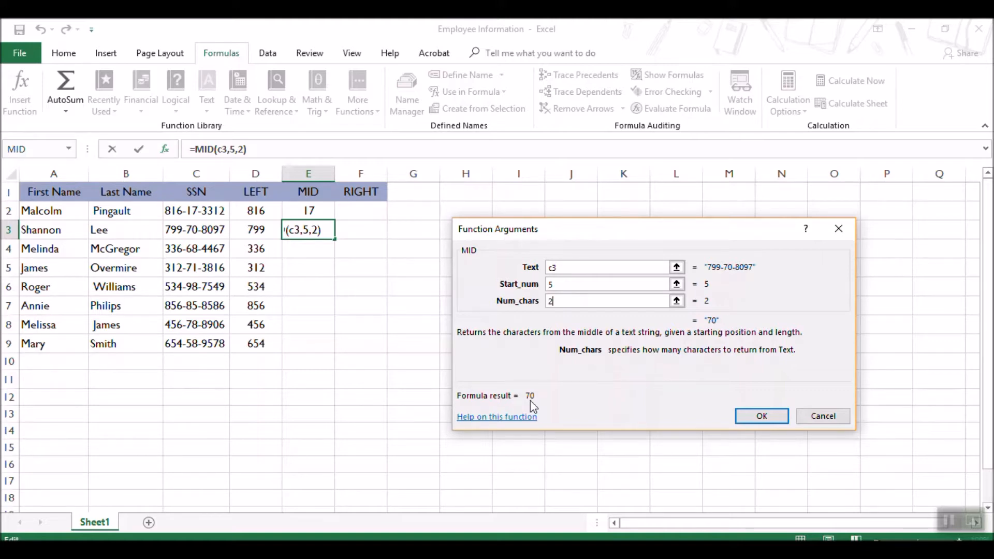
click(763, 409)
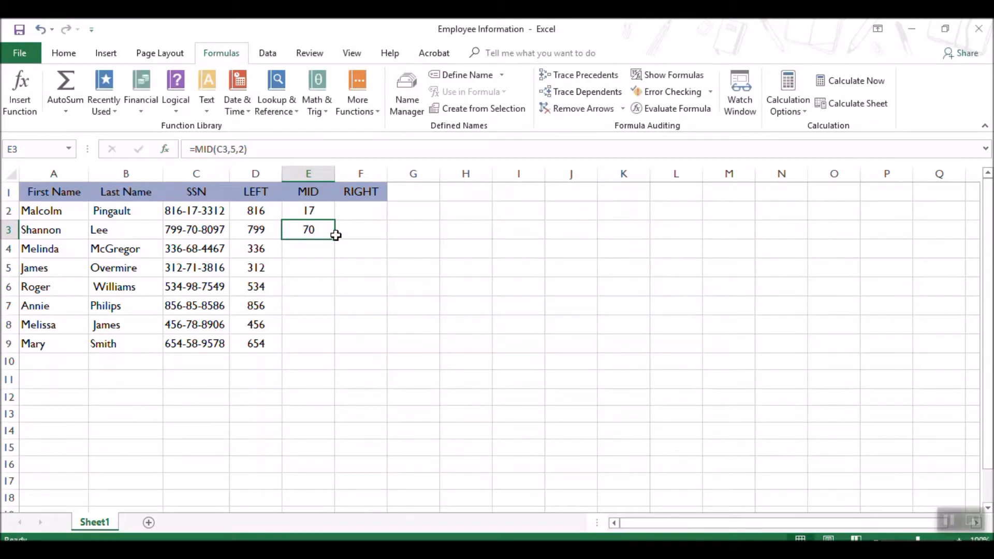
drag(334, 241, 318, 344)
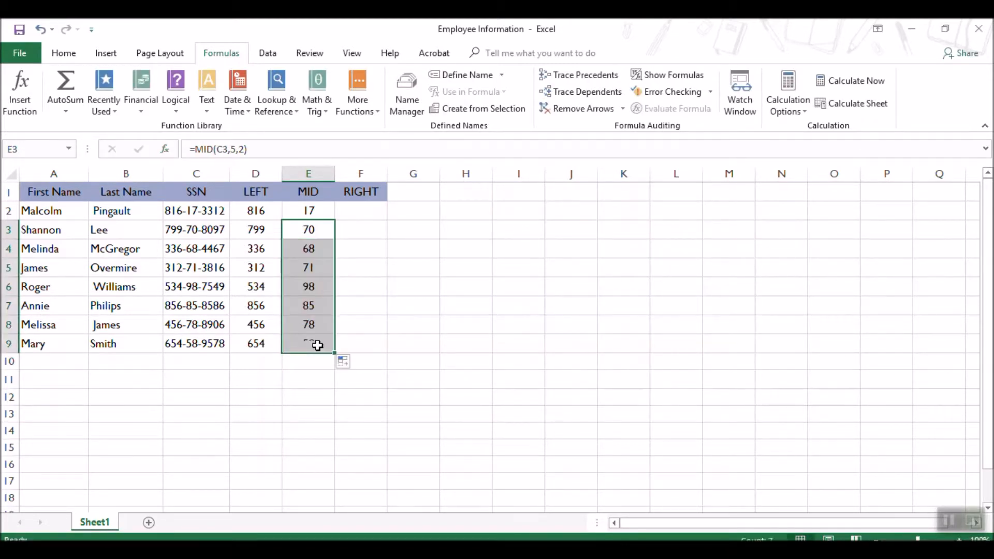
click(374, 347)
Enter =RIGHT(c2,4) in F2 to extract the last four digits of the SSN.
click(362, 212)
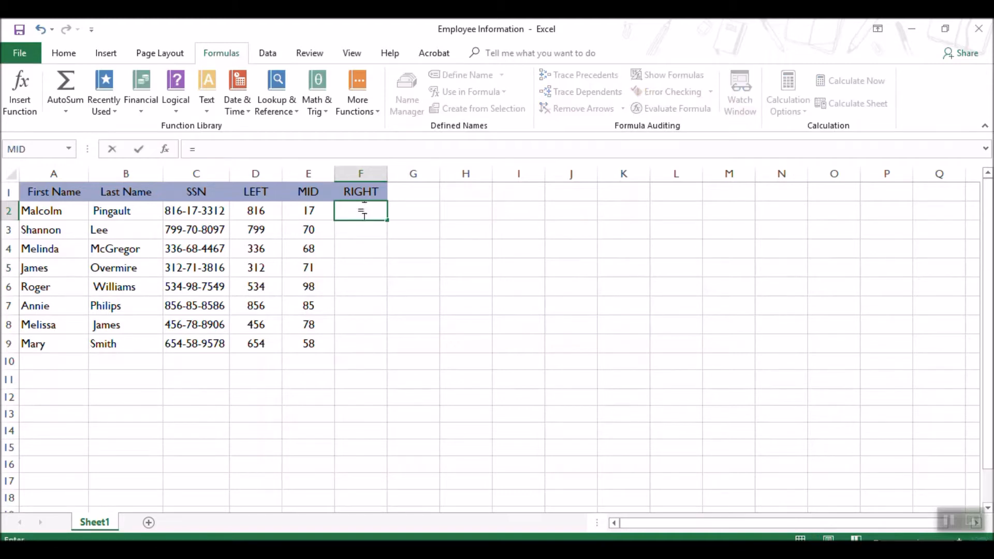
text(=RIG)
key(Tab)
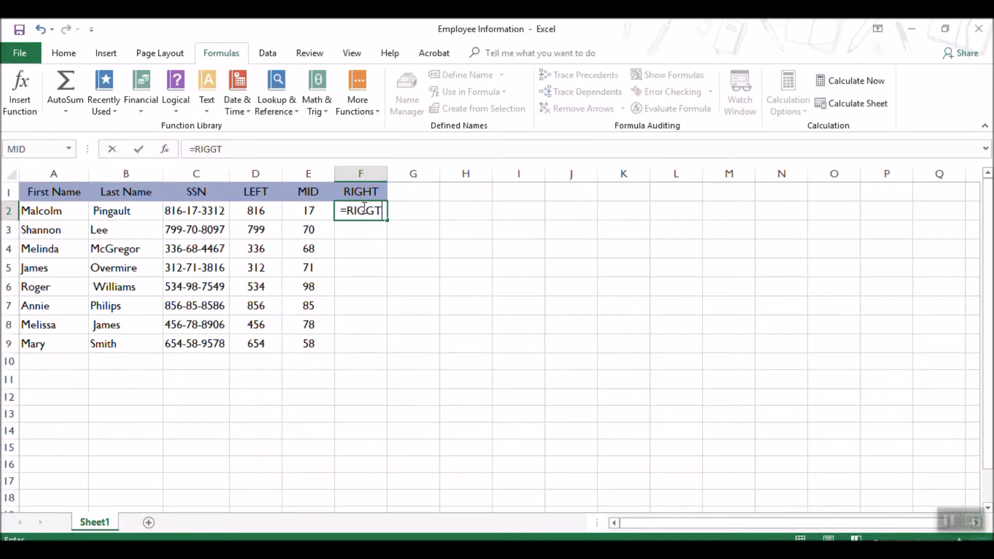
key(BackSpace)
key(BackSpace)
key(BackSpace)
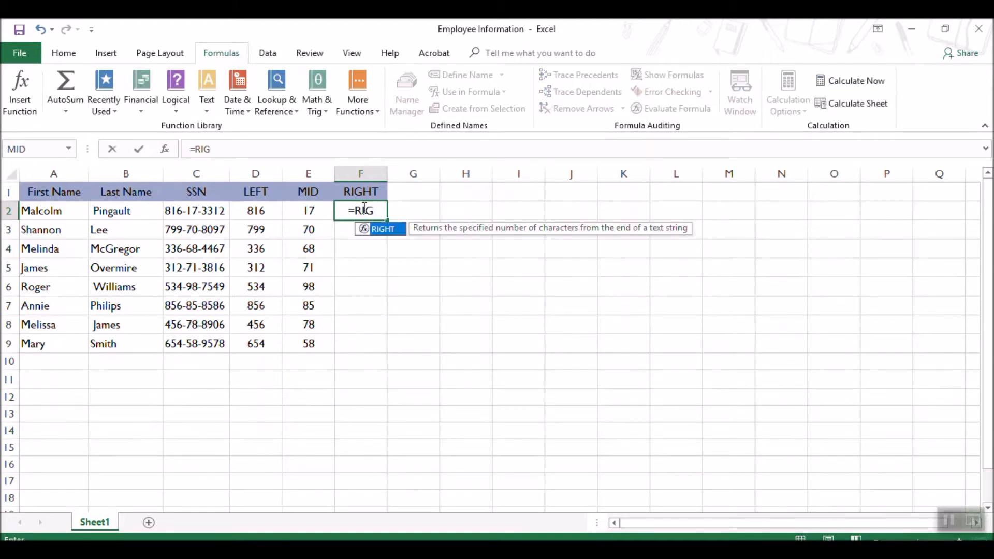
text(HT)
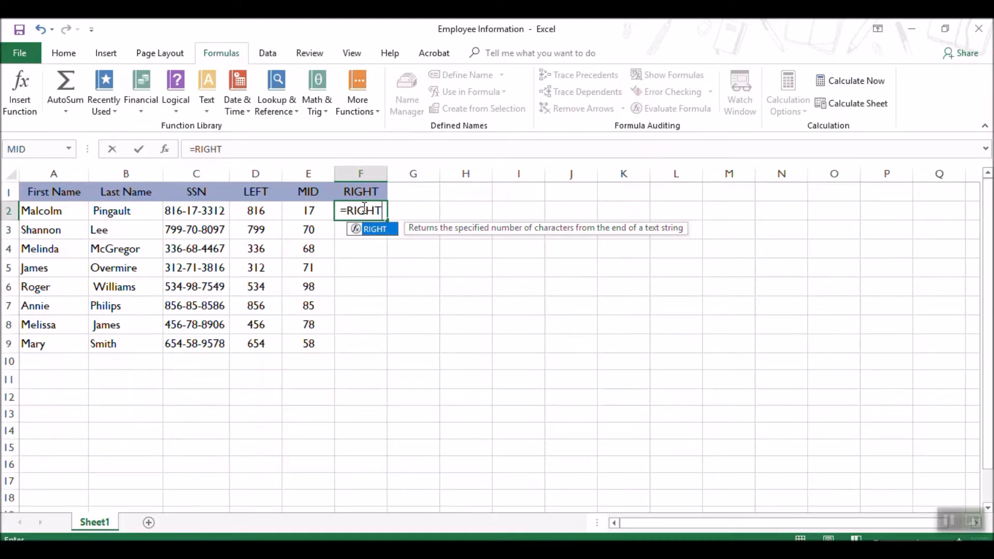
text(()
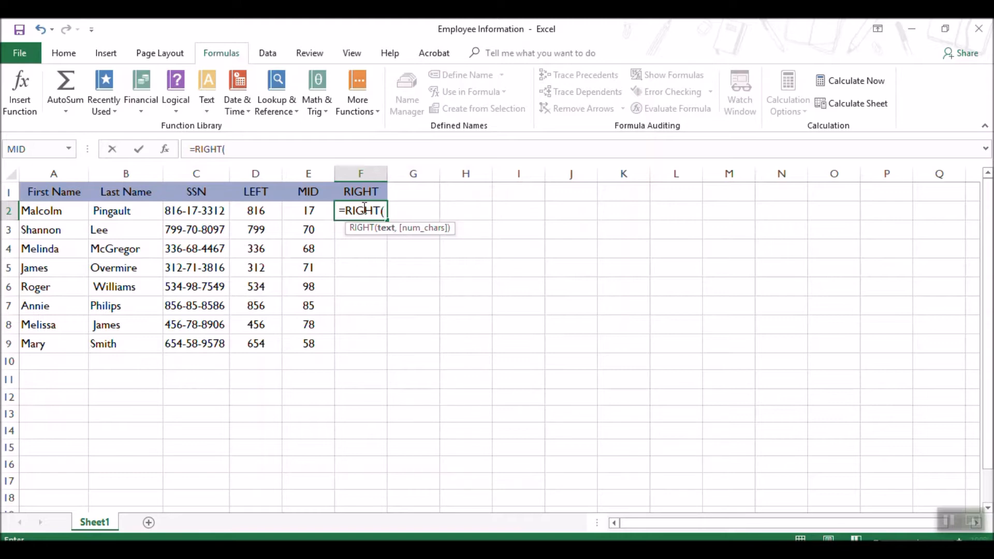
text(c2)
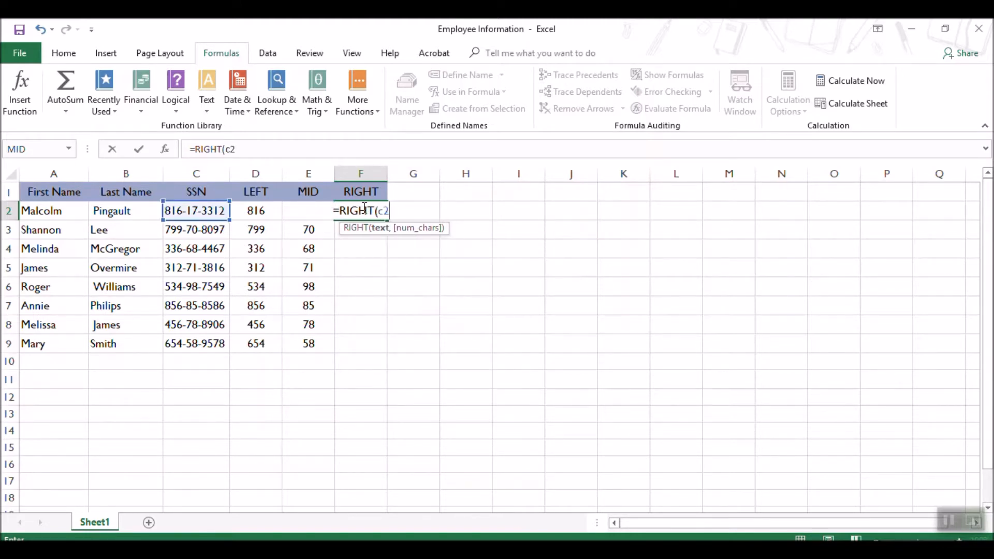
text(,)
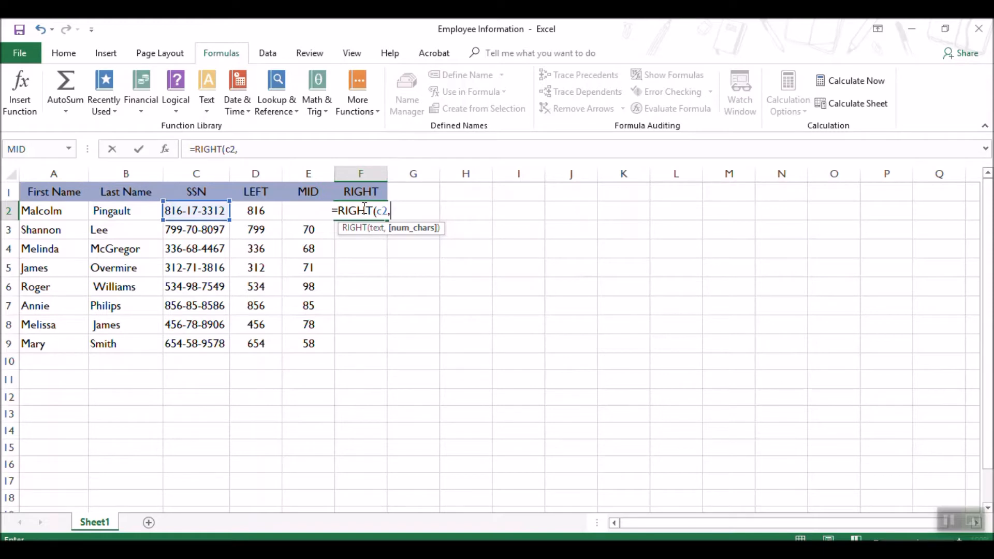
text(4)
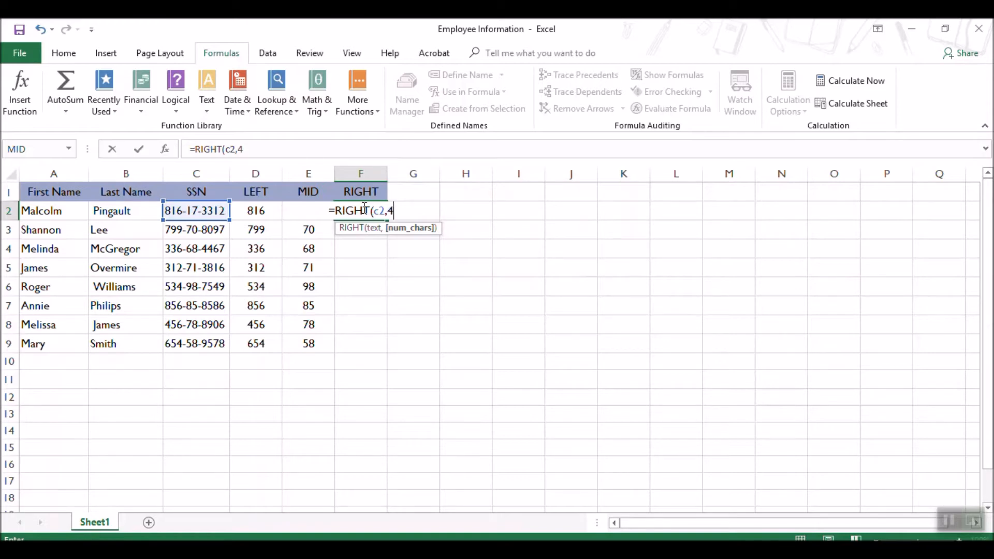
text())
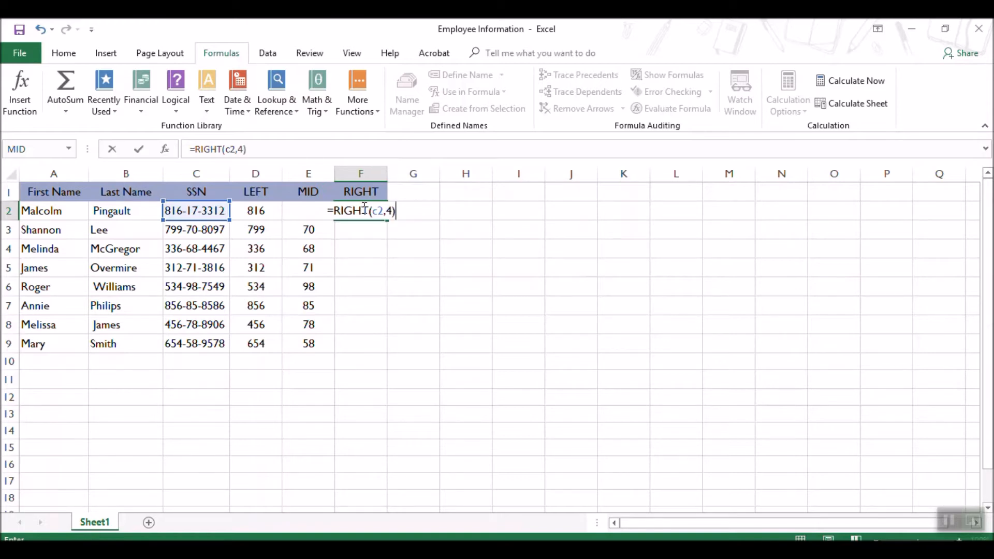
key(Return)
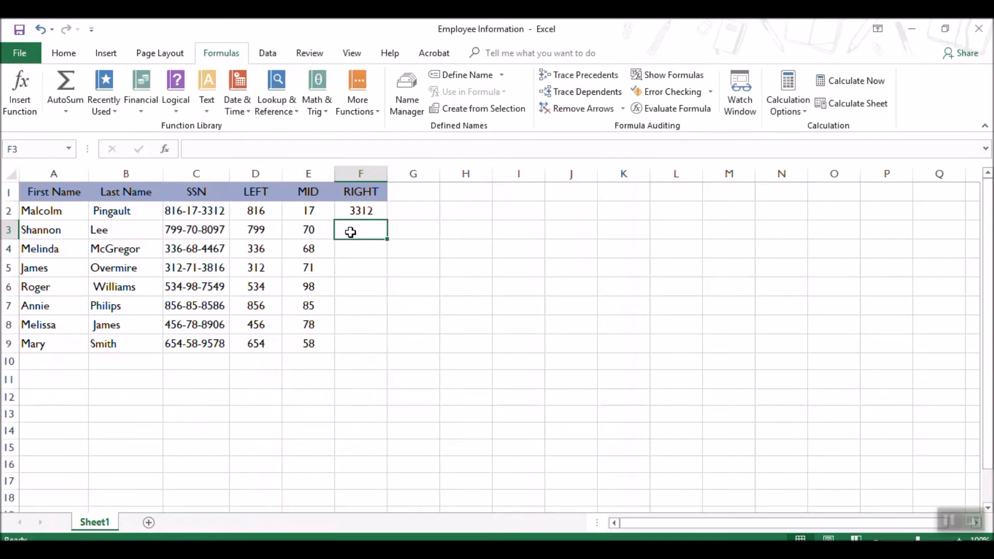
Search Insert Function for RIGHT and insert that function into cell F3.
click(26, 109)
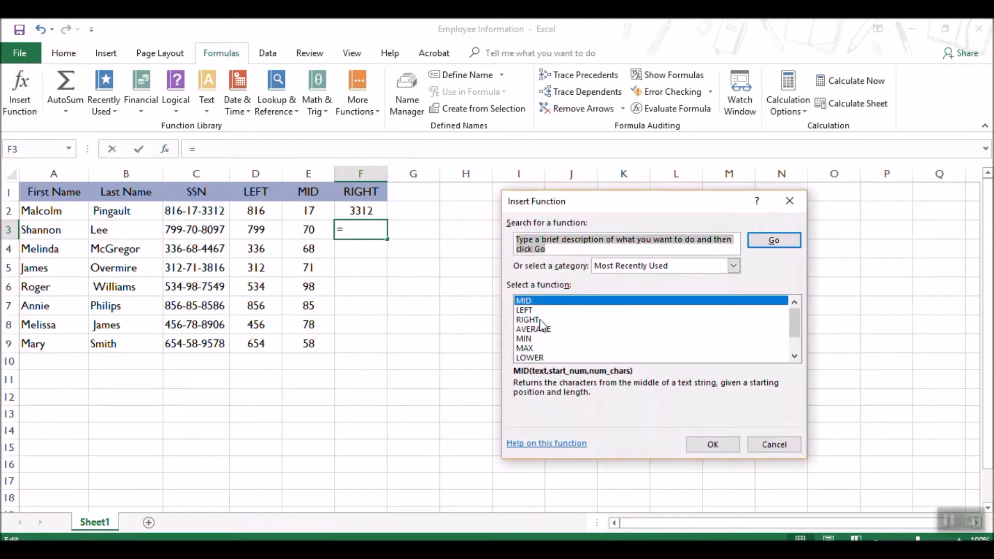
click(533, 320)
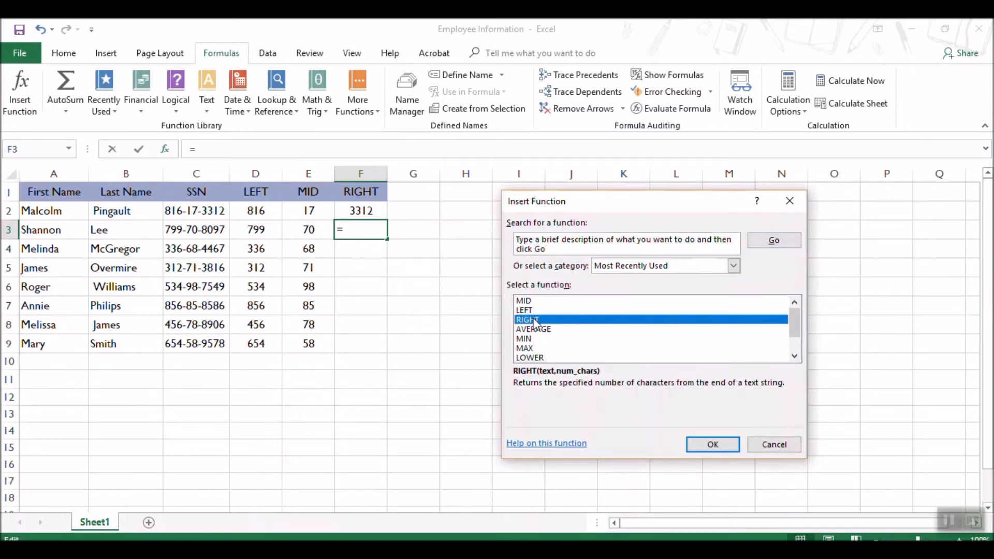
click(763, 241)
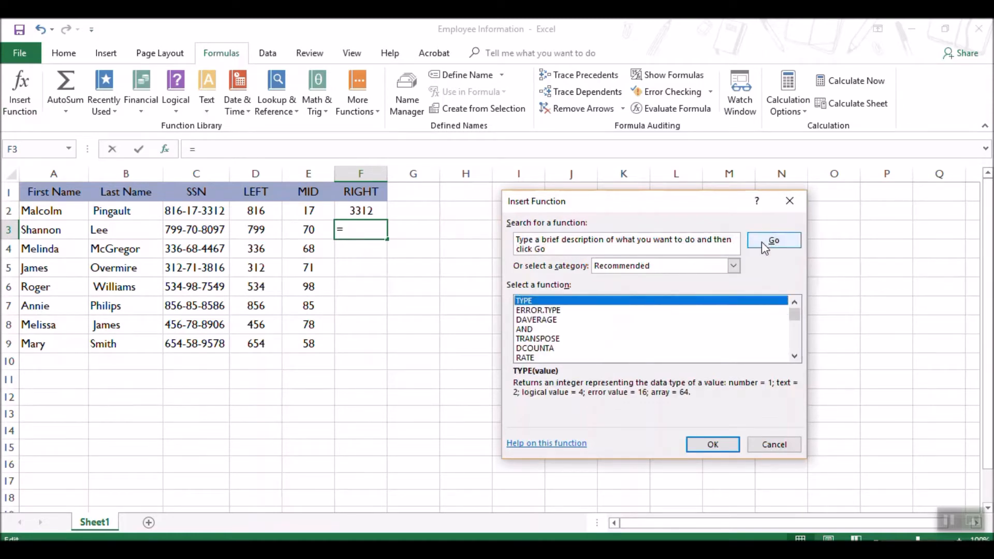
click(518, 238)
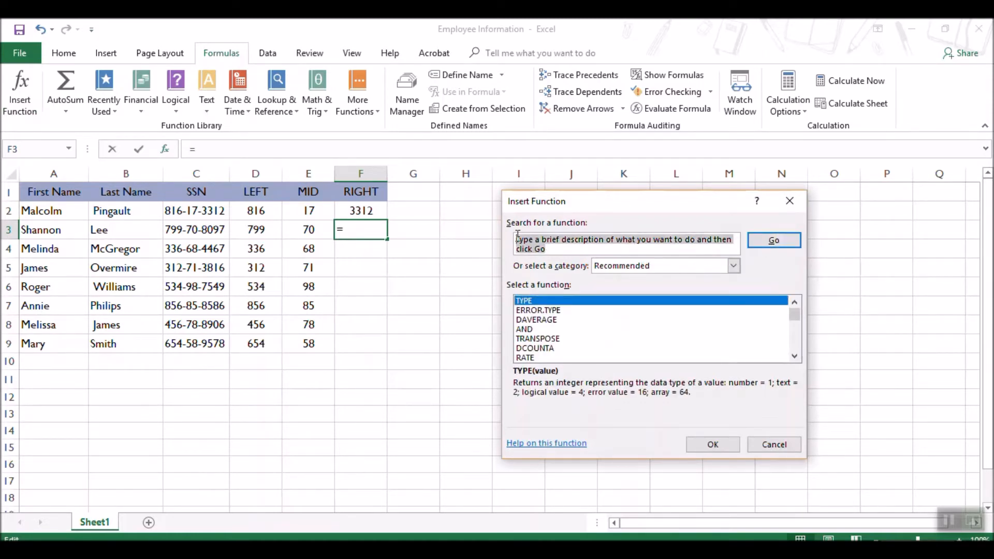
text(RIGGT)
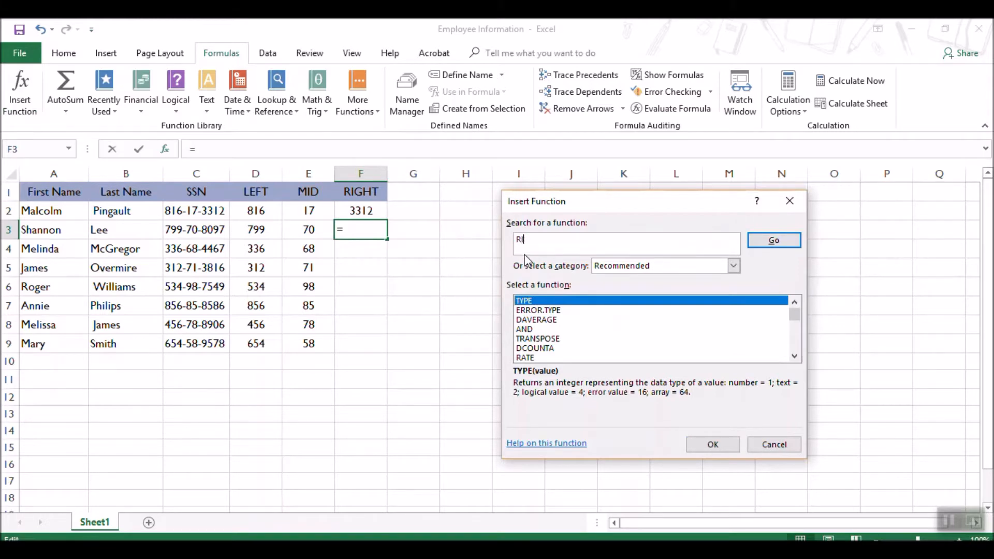
key(BackSpace)
key(BackSpace)
text(HT)
click(759, 241)
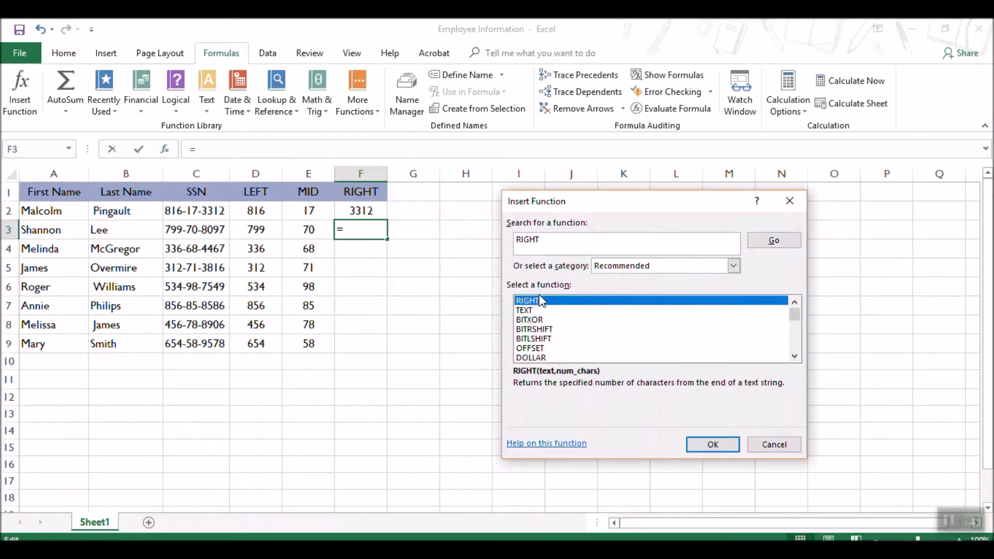
click(707, 445)
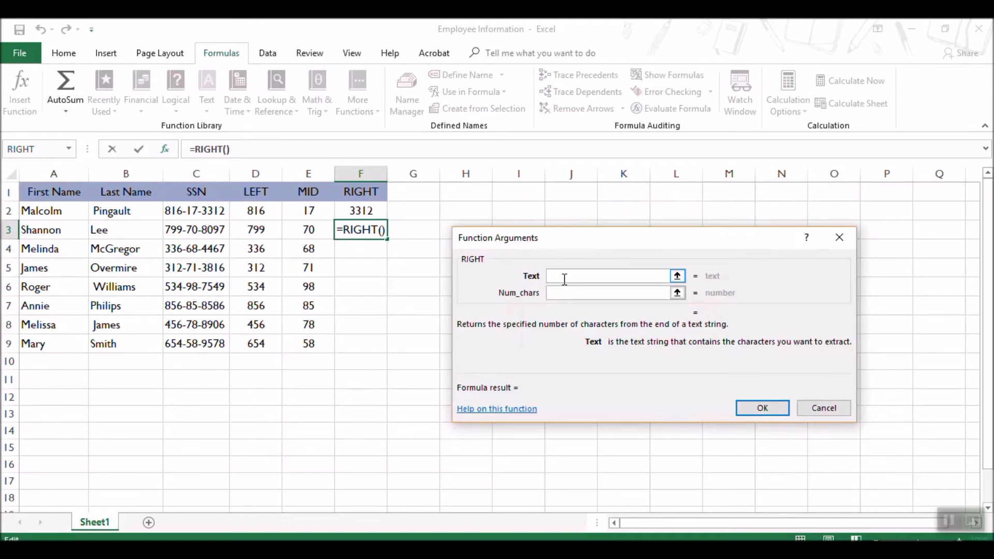
Set the RIGHT arguments for F3 to Text c3 and Num_chars 4, and fill the formula down through F9.
text(c3)
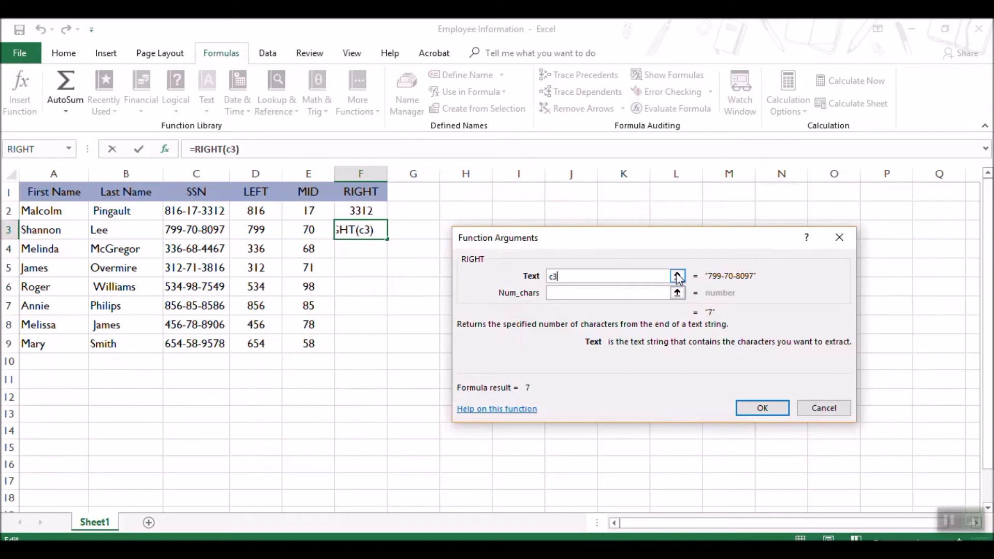
click(567, 294)
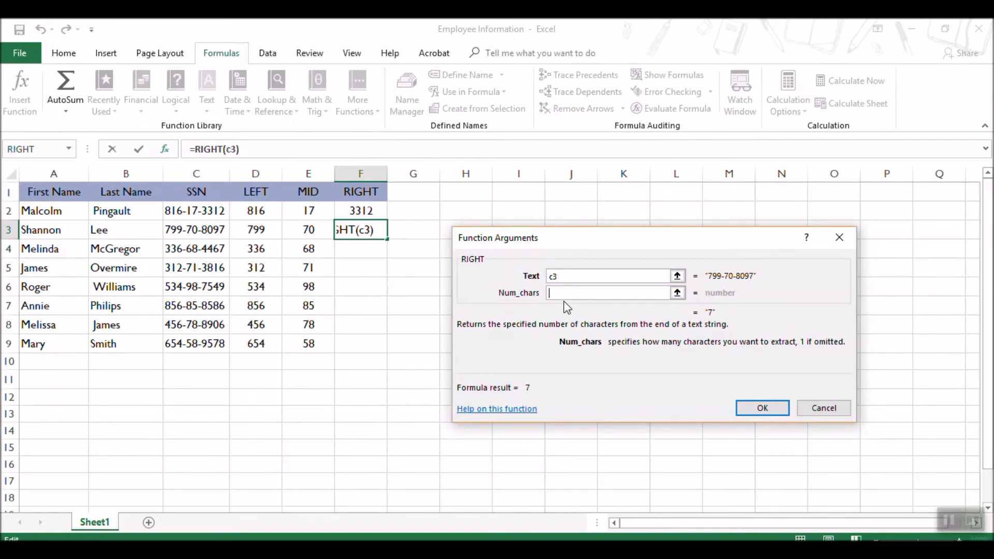
text(4)
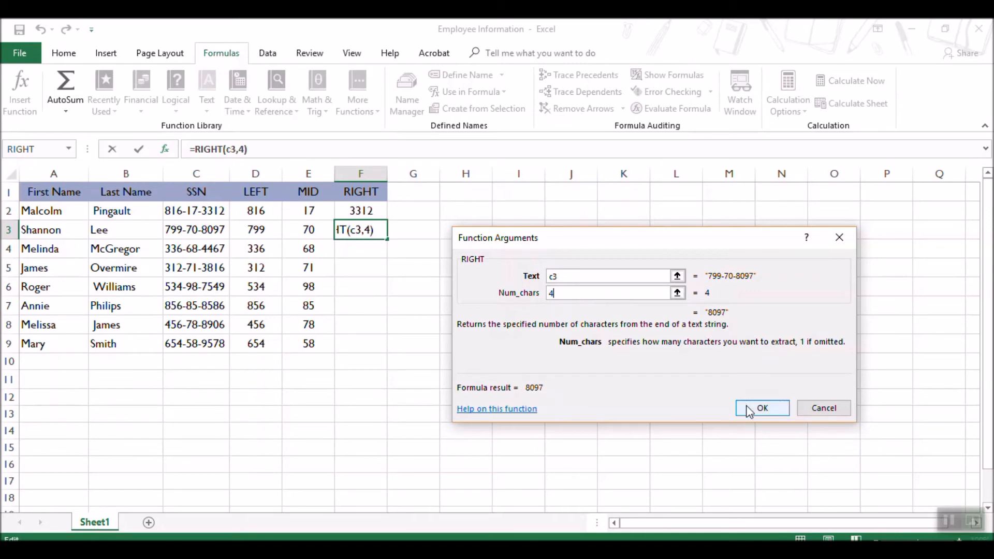
click(762, 408)
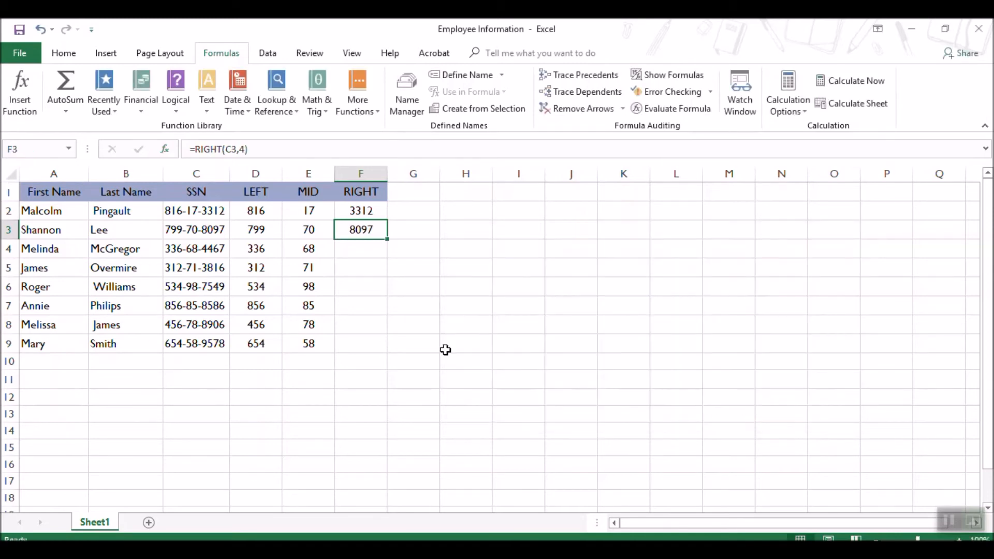
drag(389, 239, 364, 349)
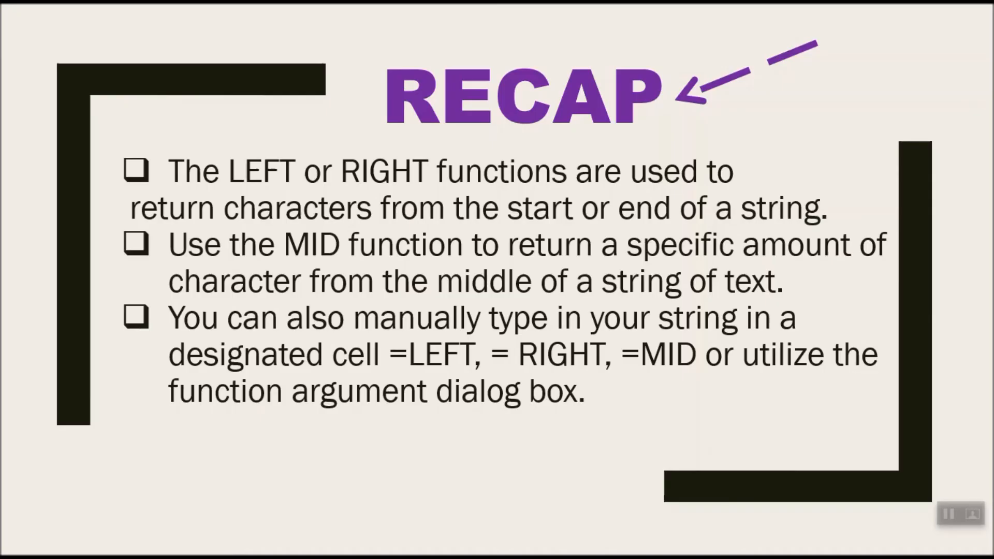